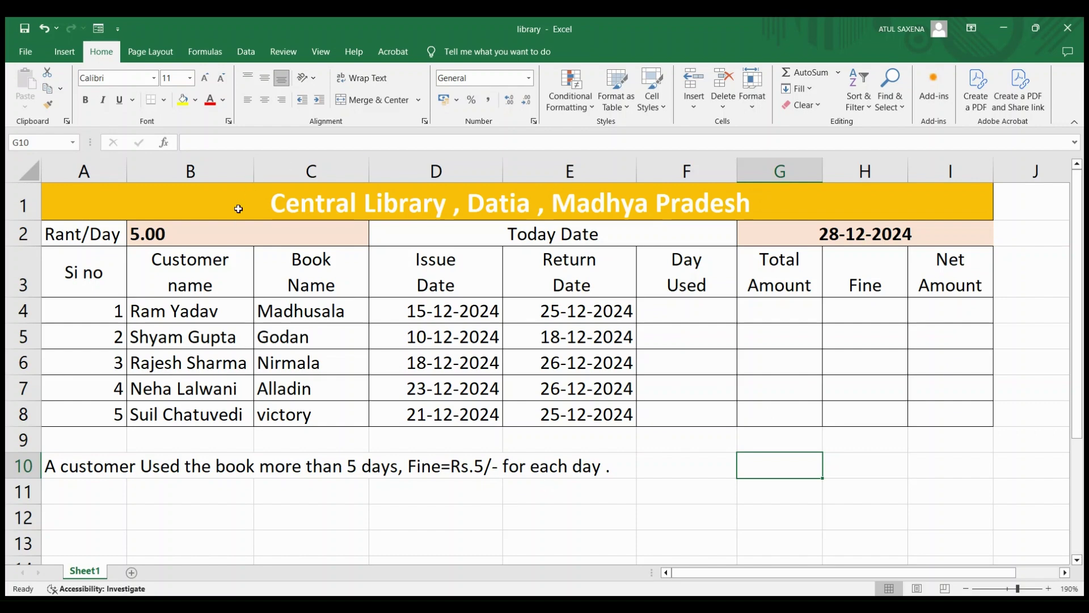
Step: Calculate the first customer's Day Used in F4 with =DATEDIF(D4,E4,"d") and review the entered formula
{"action": "left_click", "coordinate": [207, 231]}
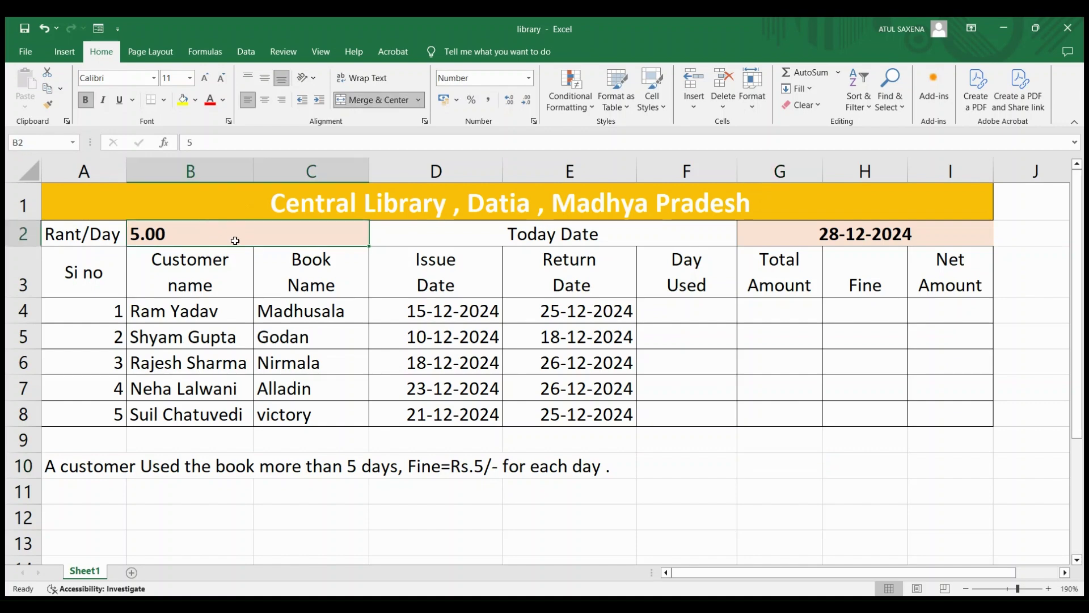
{"action": "left_click", "coordinate": [692, 310]}
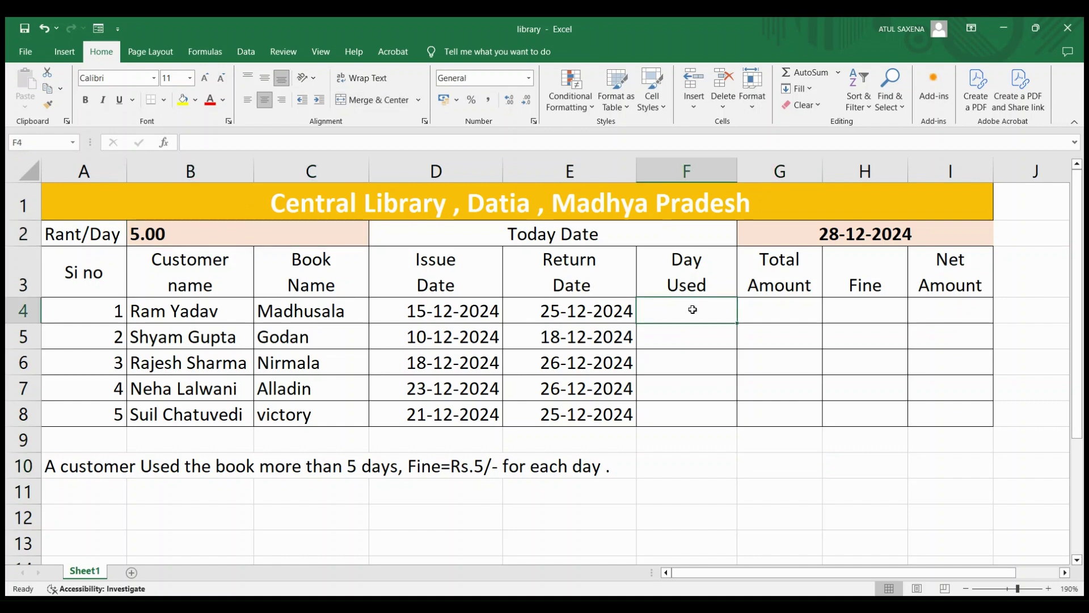
{"action": "type", "text": "="}
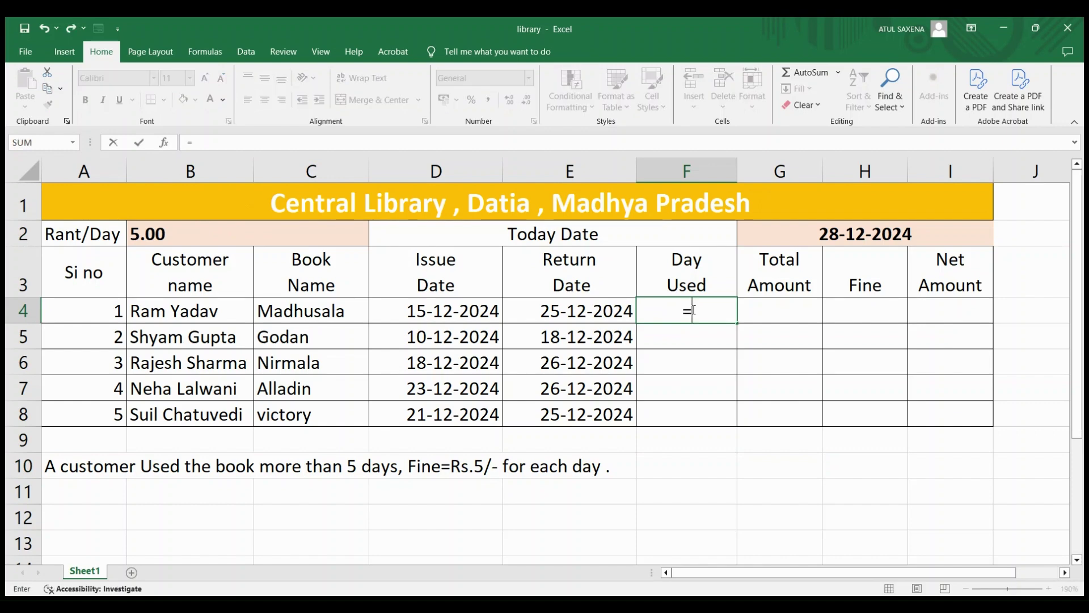
{"action": "type", "text": "dated"}
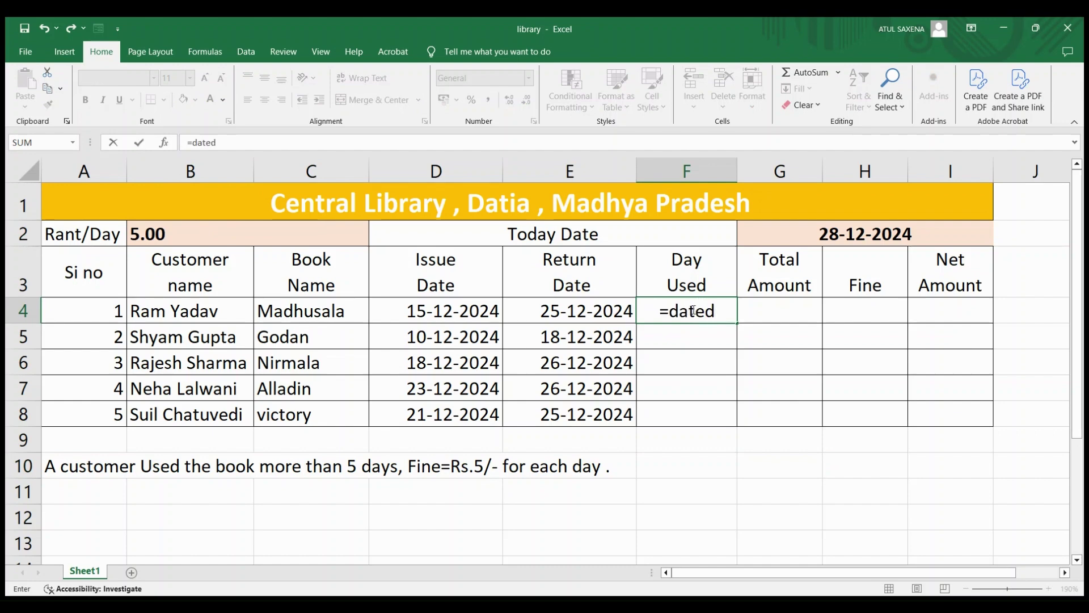
{"action": "type", "text": "if"}
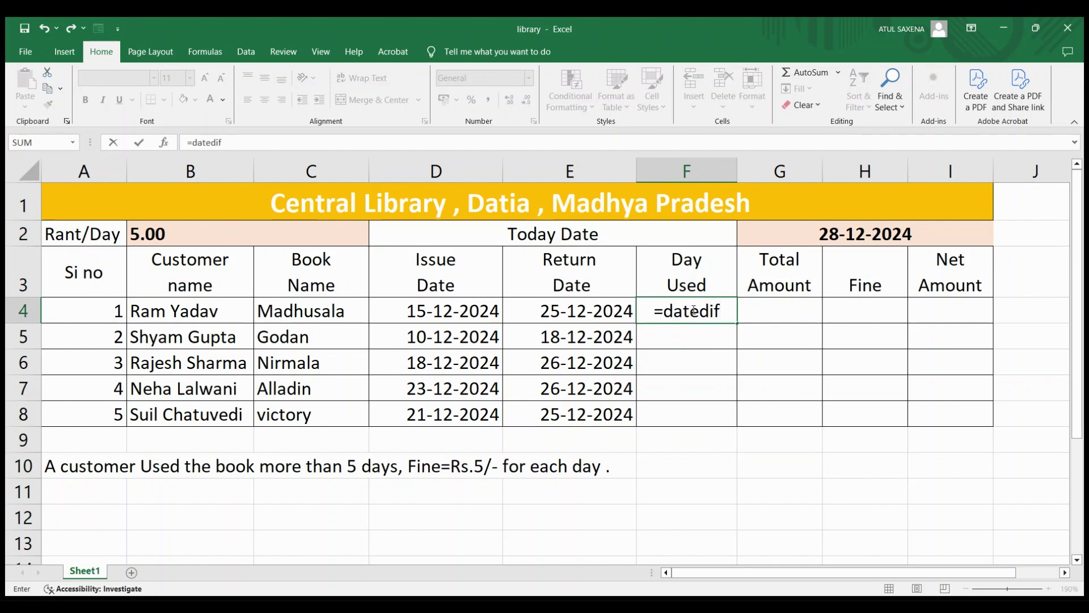
{"action": "type", "text": "("}
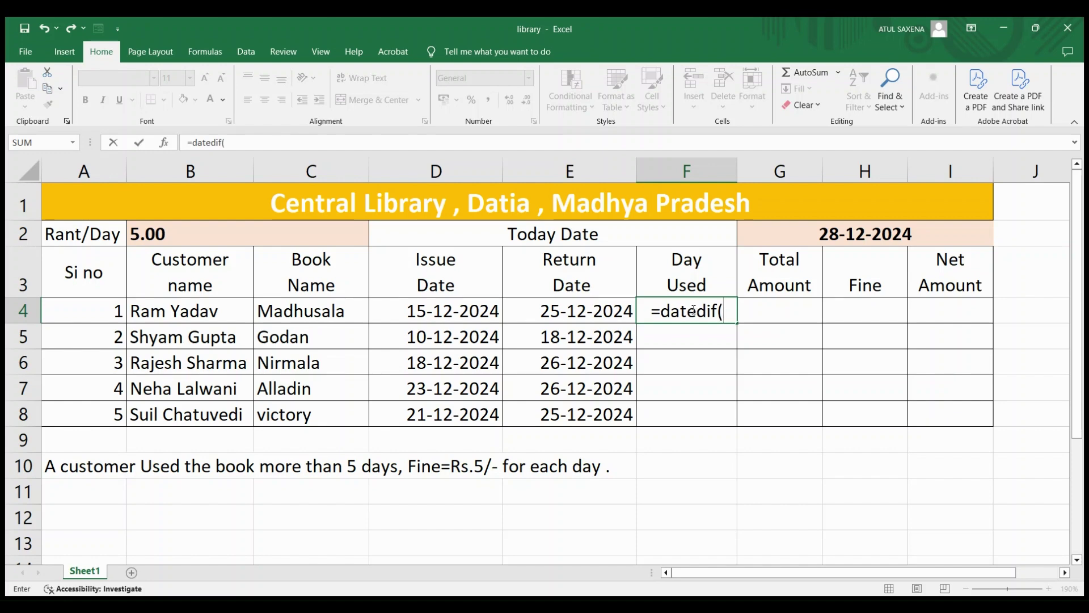
{"action": "left_click", "coordinate": [448, 313]}
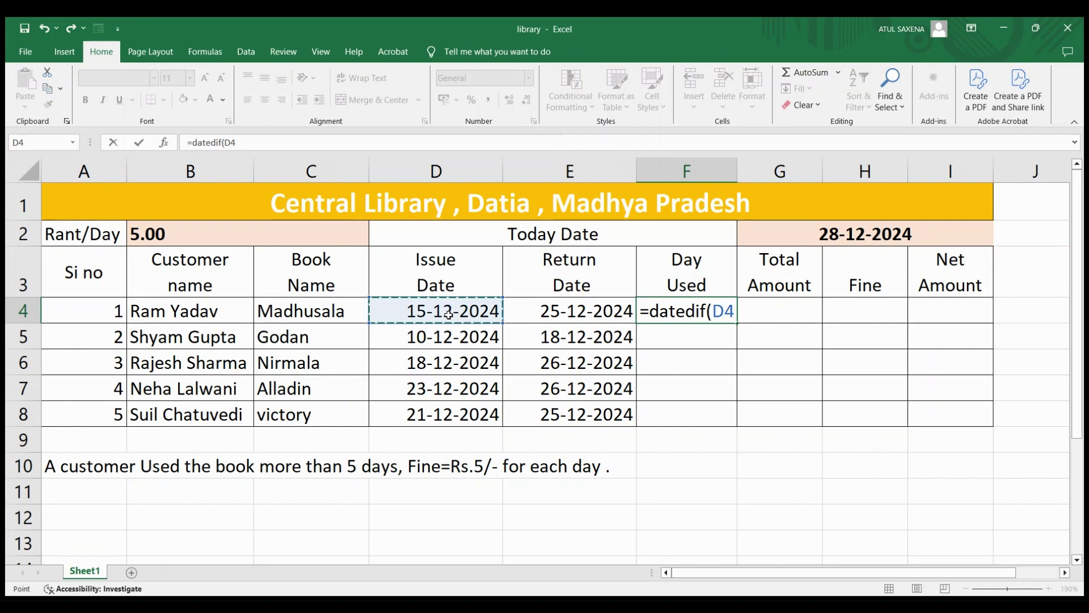
{"action": "type", "text": ","}
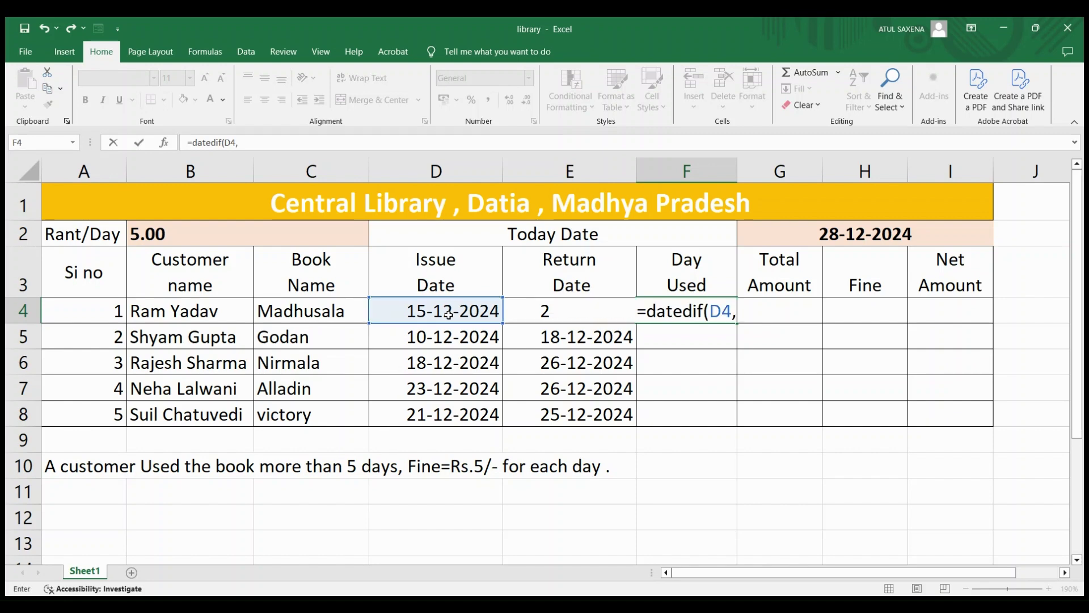
{"action": "left_click", "coordinate": [519, 311]}
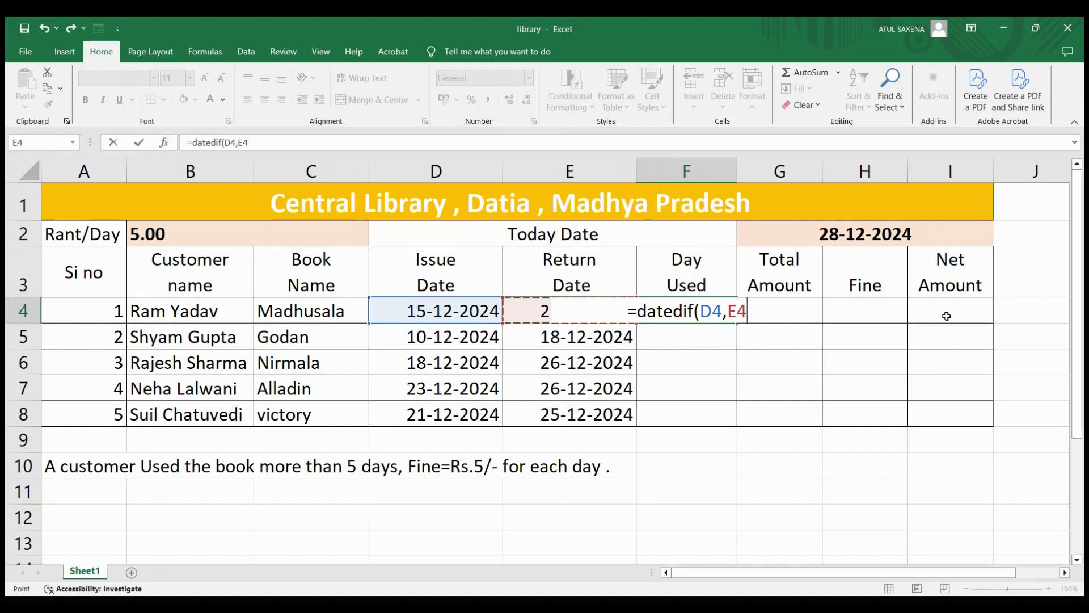
{"action": "type", "text": ",\""}
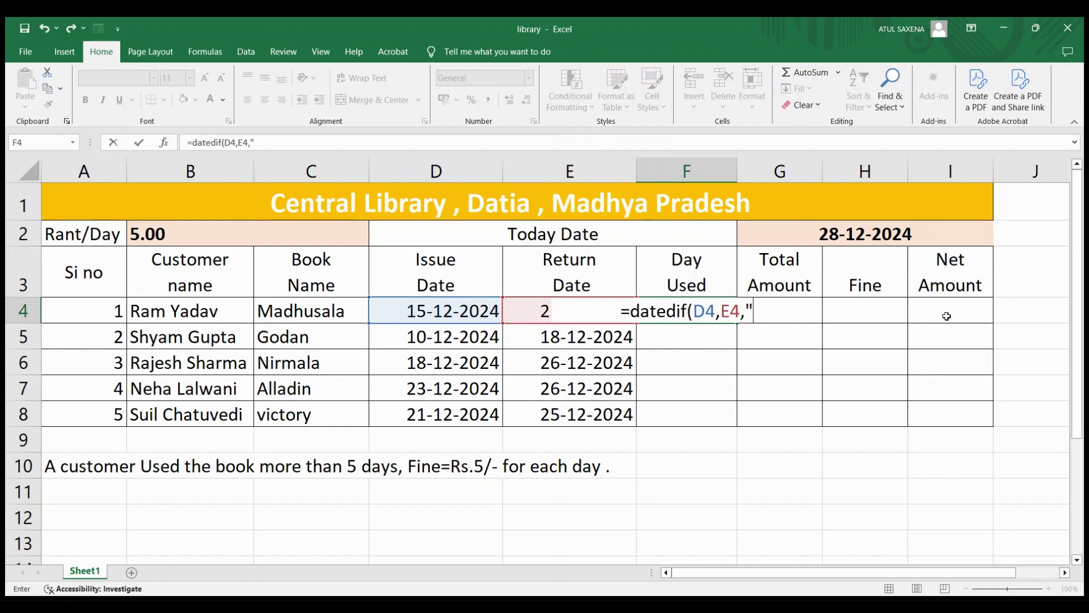
{"action": "type", "text": "d\")"}
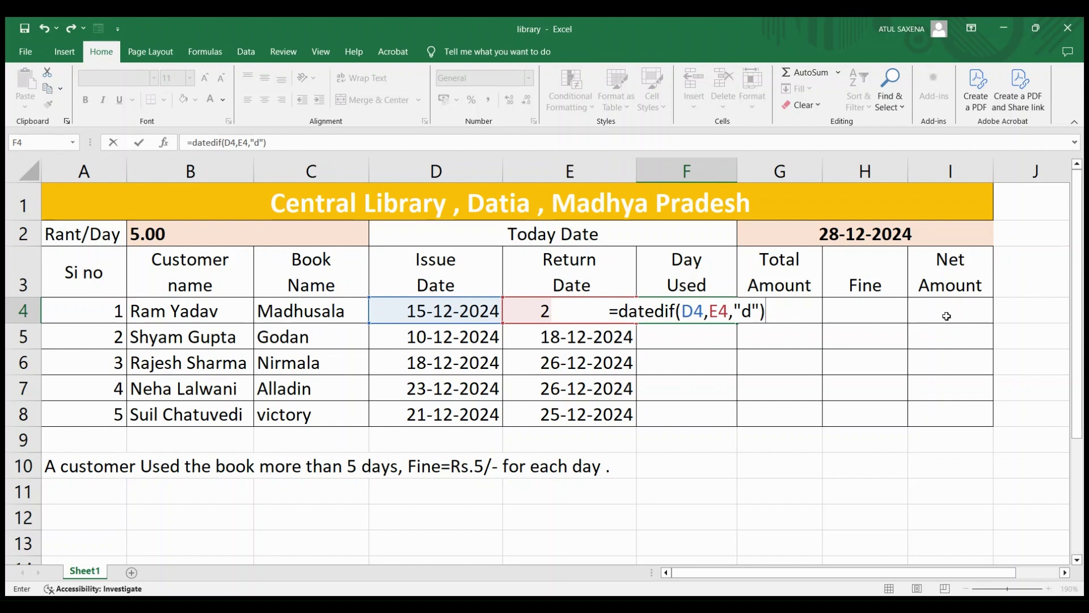
{"action": "key", "text": "Return"}
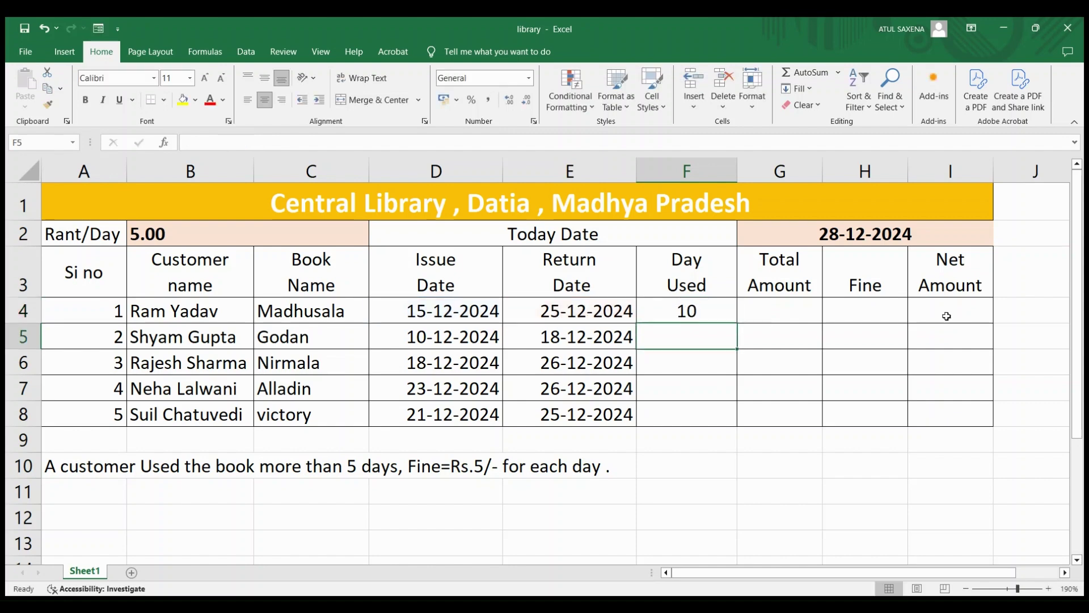
{"action": "left_click", "coordinate": [687, 313]}
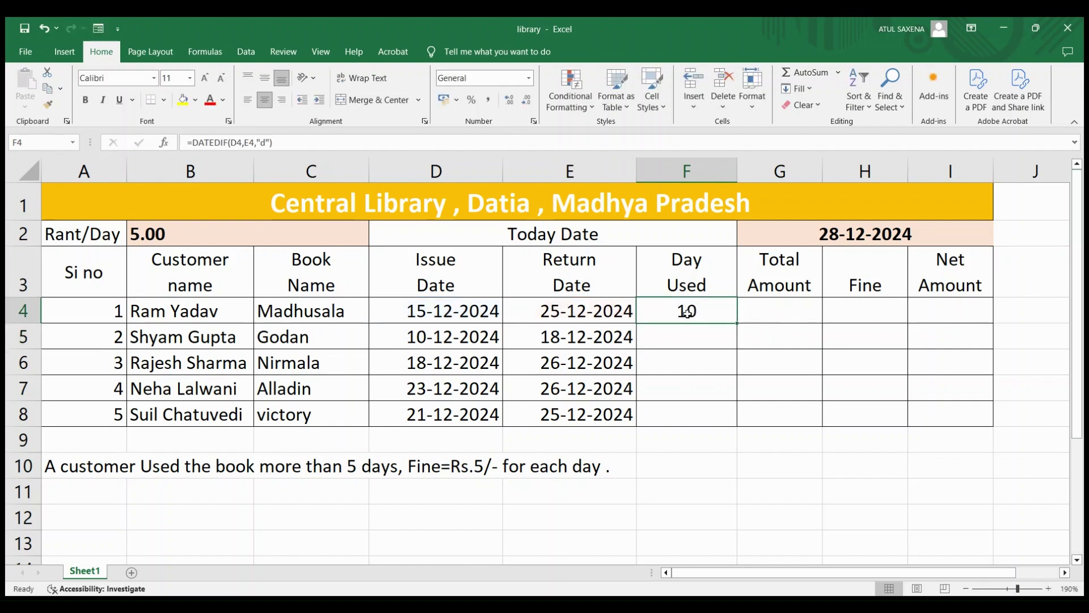
{"action": "double_click", "coordinate": [687, 313]}
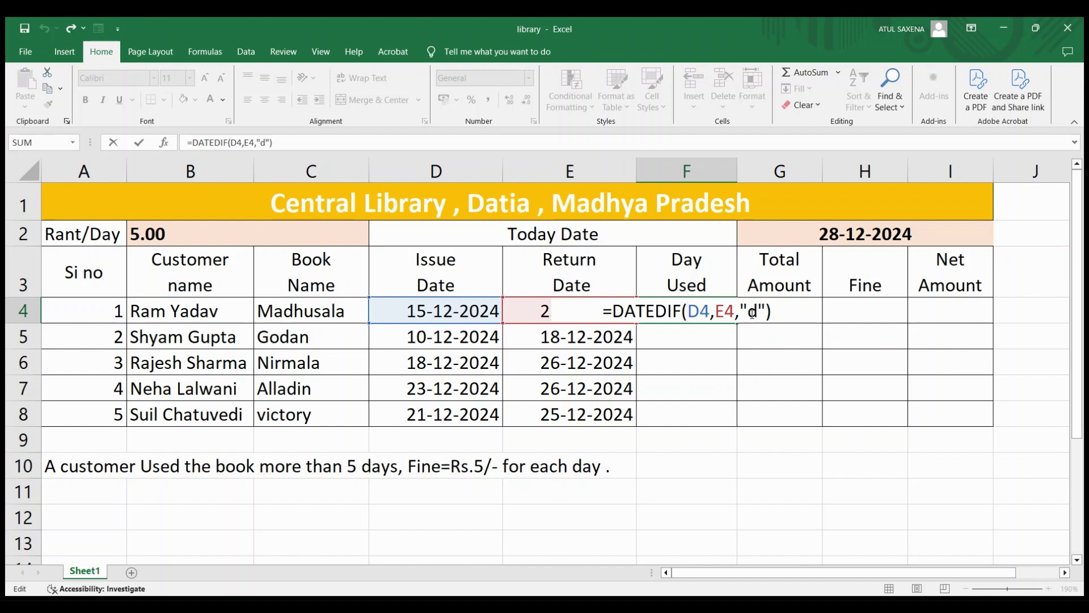
{"action": "key", "text": "Return"}
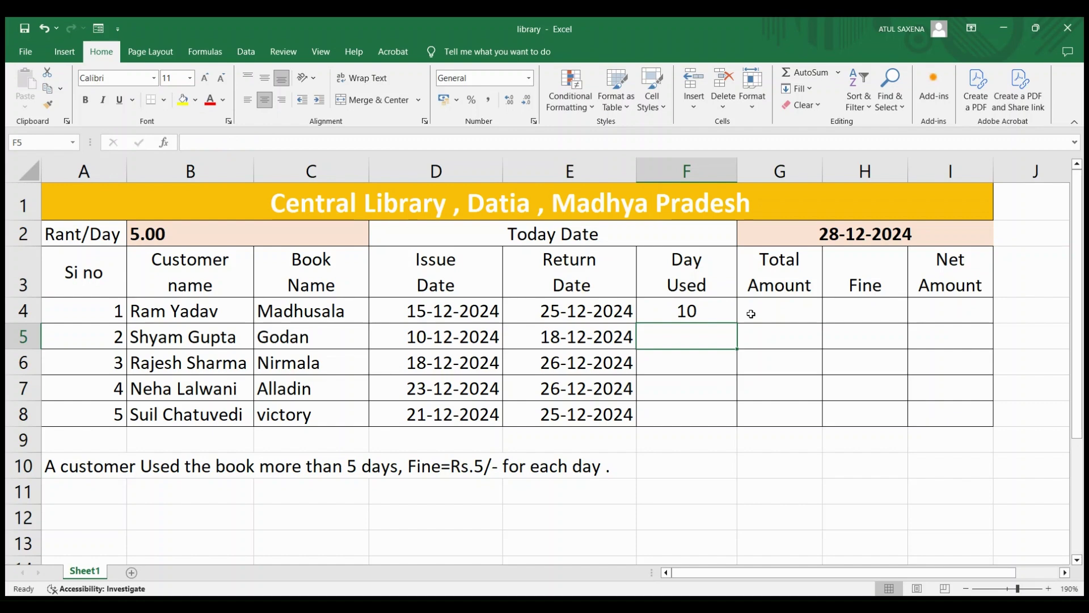
Step: Calculate the first Total Amount in G4 as =F4*$B$2, keeping the rent-per-day cell as an absolute reference
{"action": "left_click", "coordinate": [756, 311]}
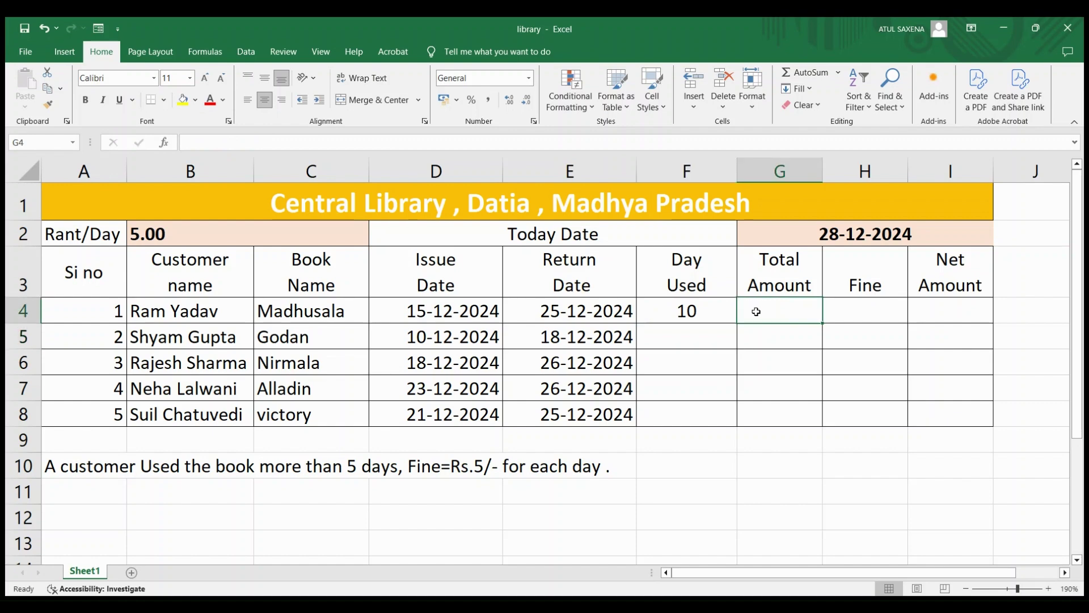
{"action": "type", "text": "="}
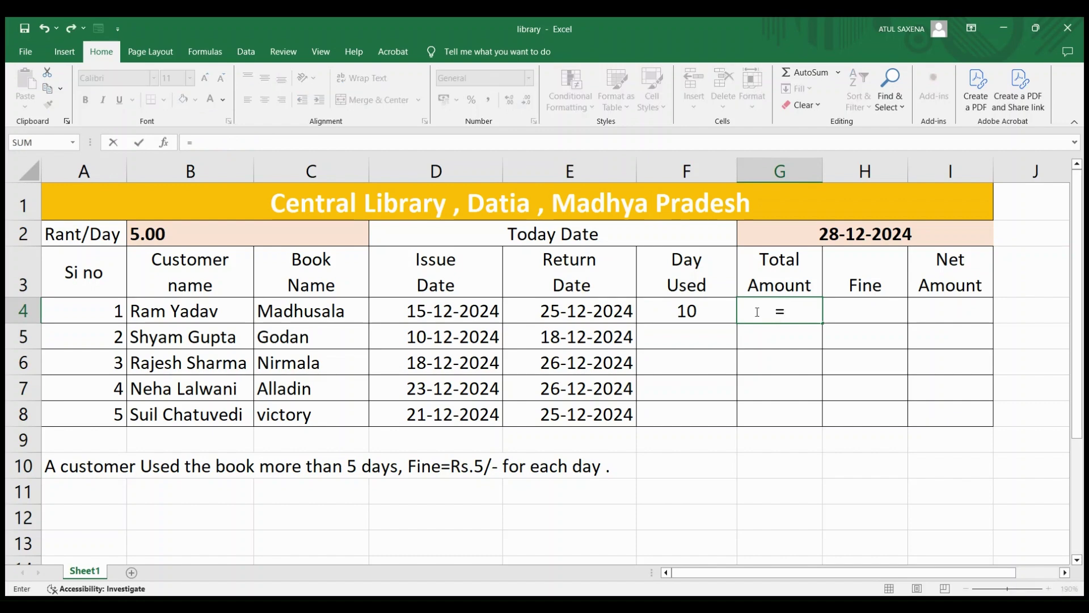
{"action": "left_click", "coordinate": [683, 311]}
{"action": "type", "text": "*"}
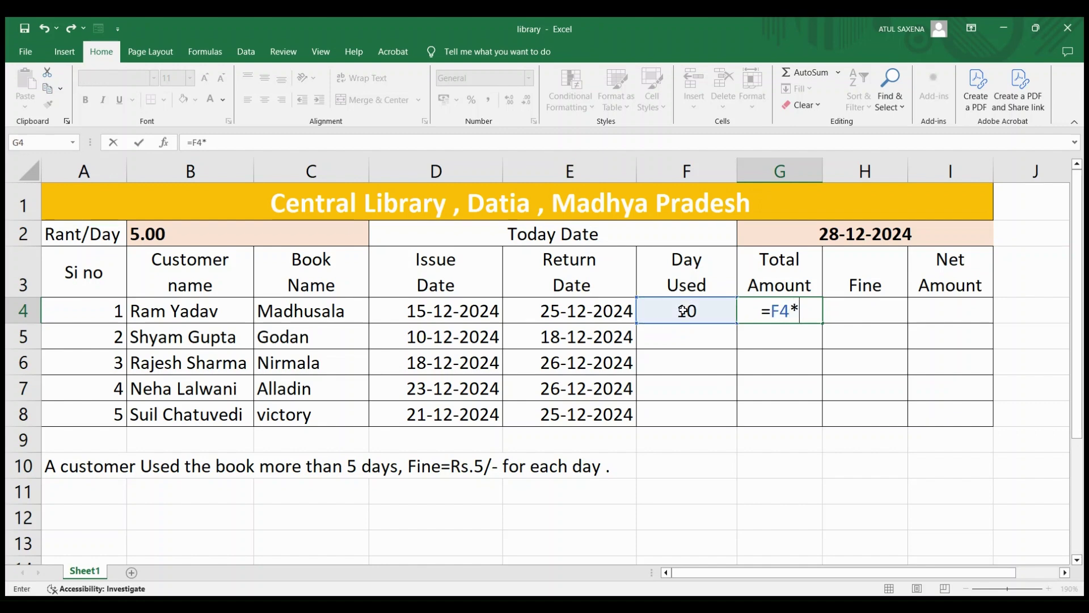
{"action": "left_click", "coordinate": [157, 239]}
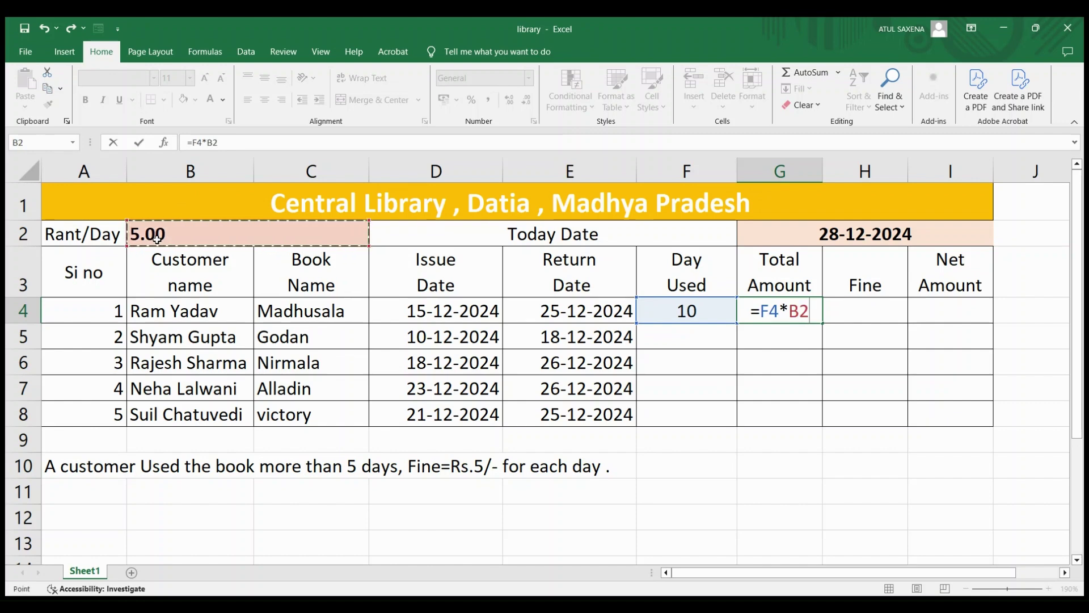
{"action": "key", "text": "F4"}
{"action": "key", "text": "Return"}
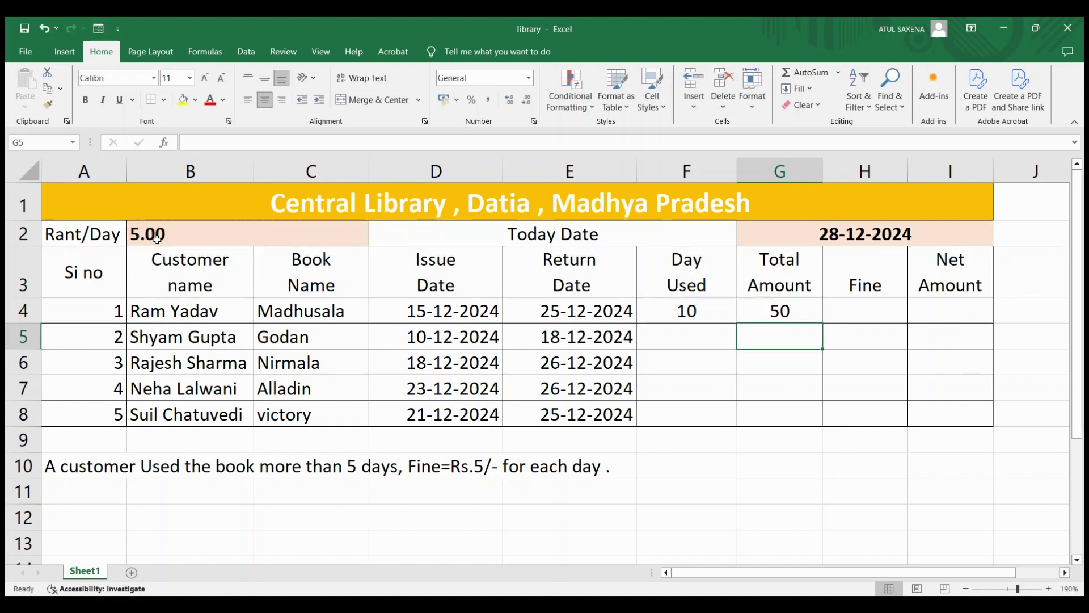
Step: Fill the Day Used formula from F4 down to F8 and the Total Amount formula from G4 down to G8
{"action": "left_click", "coordinate": [808, 305]}
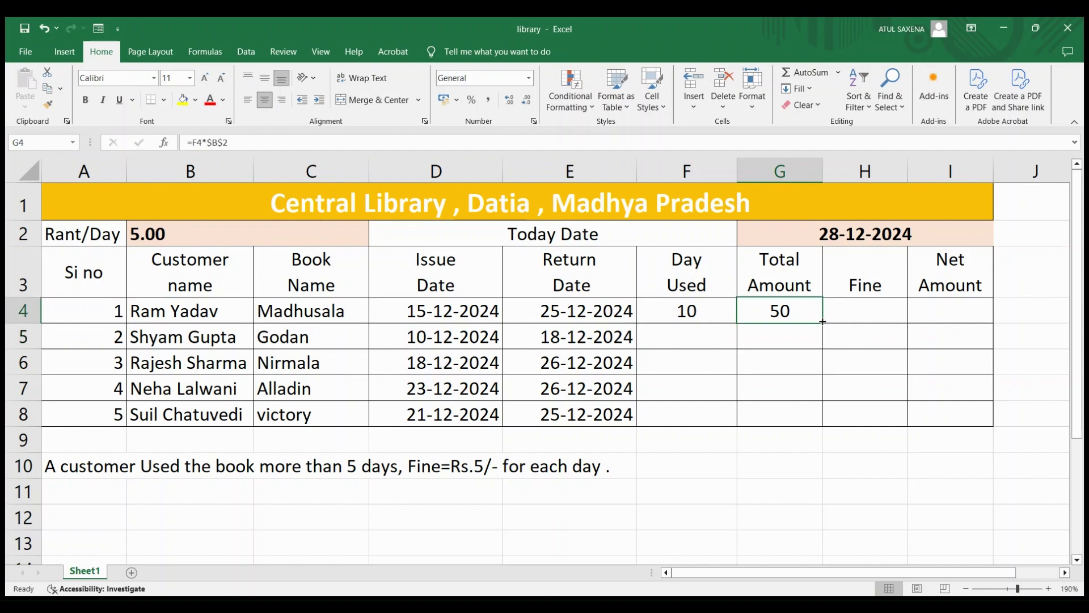
{"action": "left_click", "coordinate": [732, 317]}
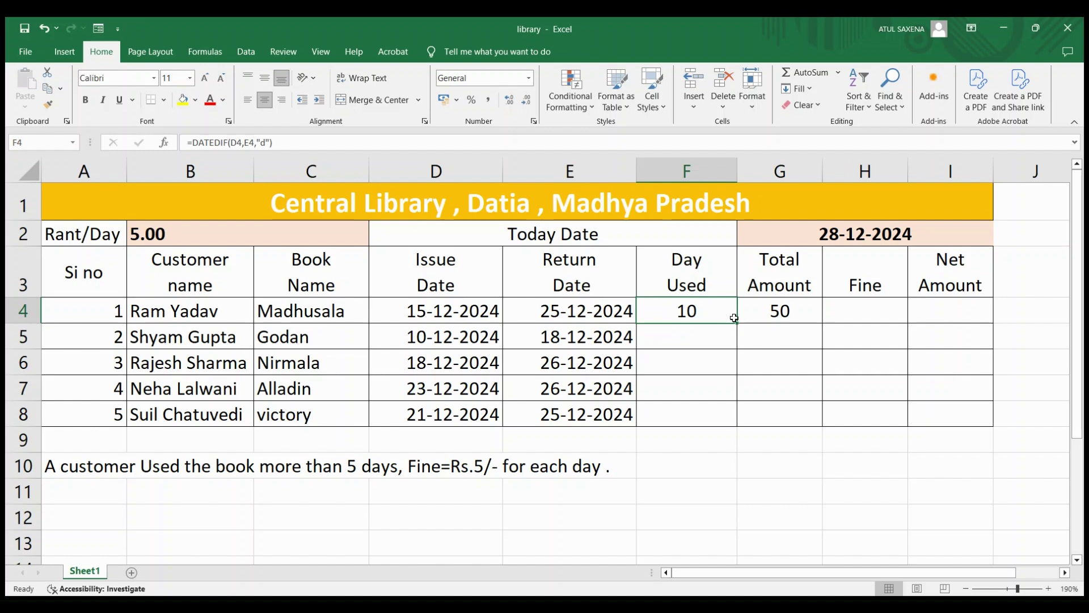
{"action": "left_click_drag", "start_coordinate": [734, 318], "coordinate": [726, 423]}
{"action": "left_click", "coordinate": [774, 312]}
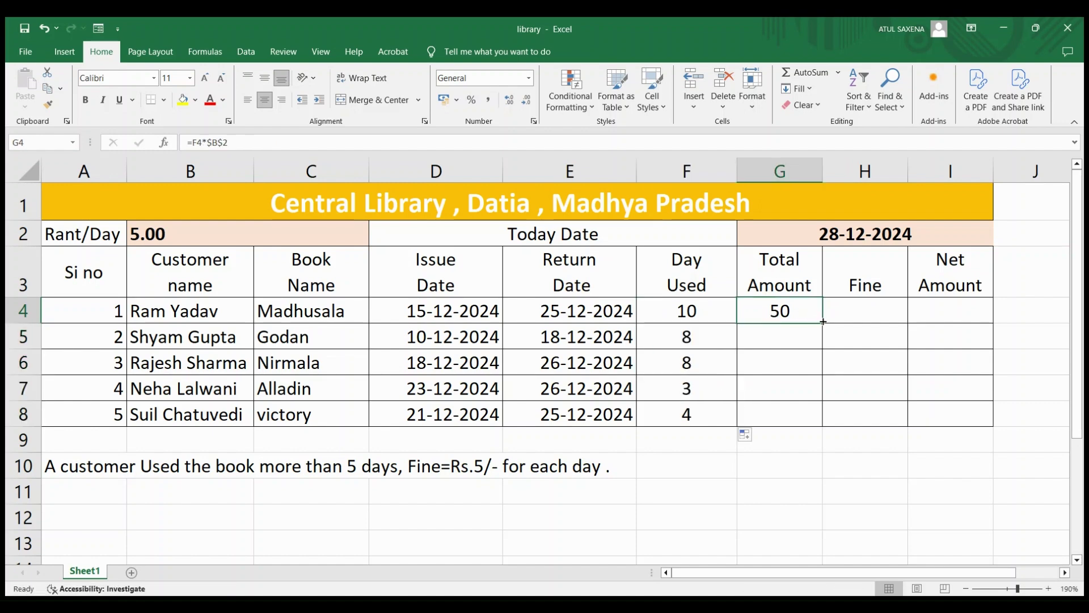
{"action": "left_click_drag", "start_coordinate": [823, 322], "coordinate": [815, 417]}
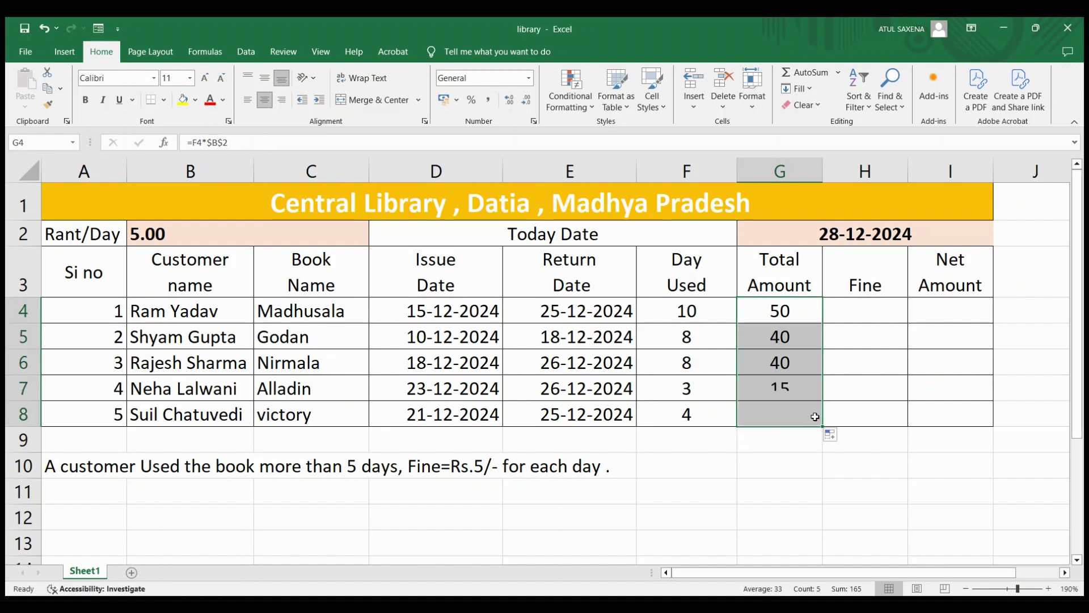
Step: Calculate the first customer's Fine in H4 with =IF(F4<=5,"0",(F4-5)*5), charging 5 for each day beyond five
{"action": "left_click", "coordinate": [840, 308]}
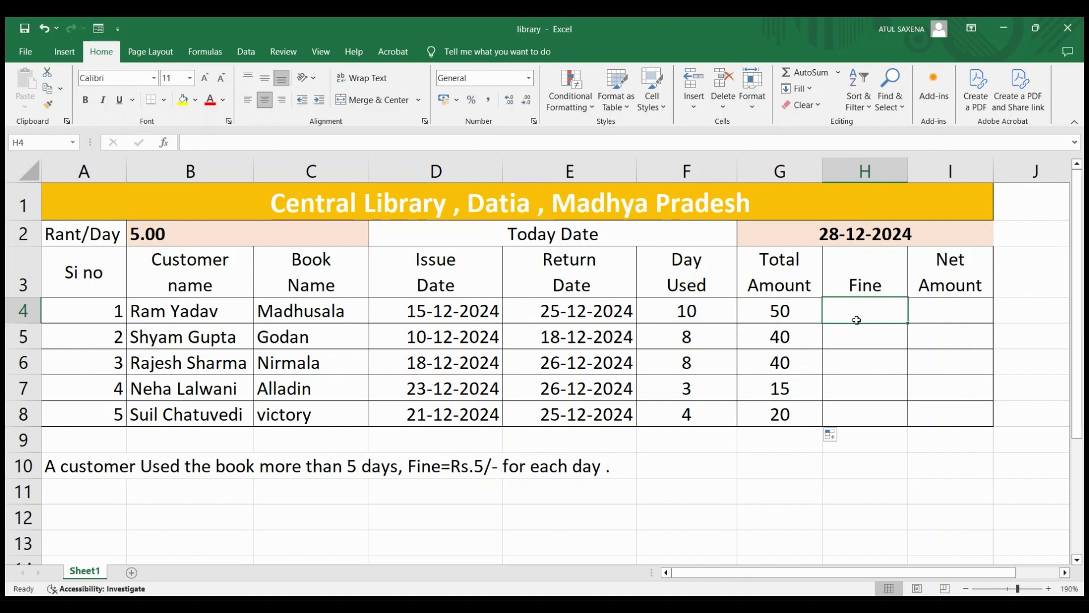
{"action": "type", "text": "="}
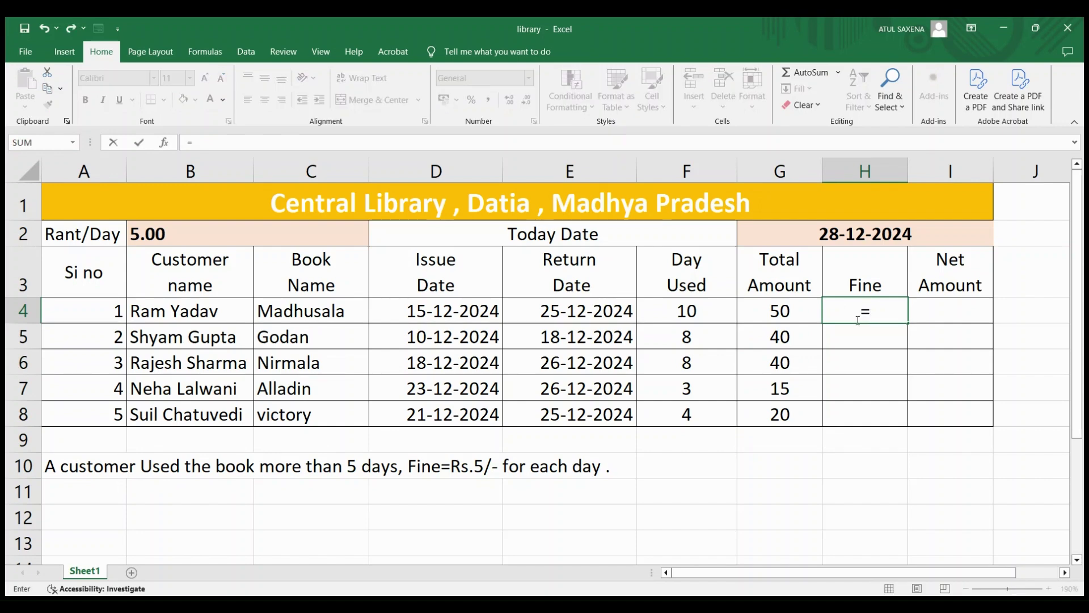
{"action": "type", "text": "if("}
{"action": "left_click", "coordinate": [706, 308]}
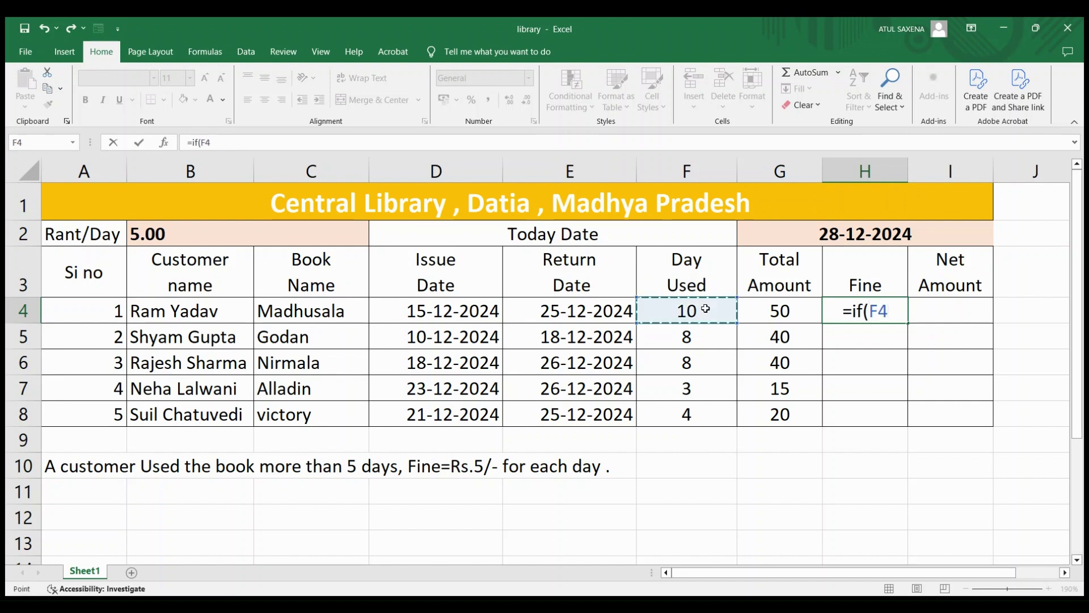
{"action": "type", "text": "<"}
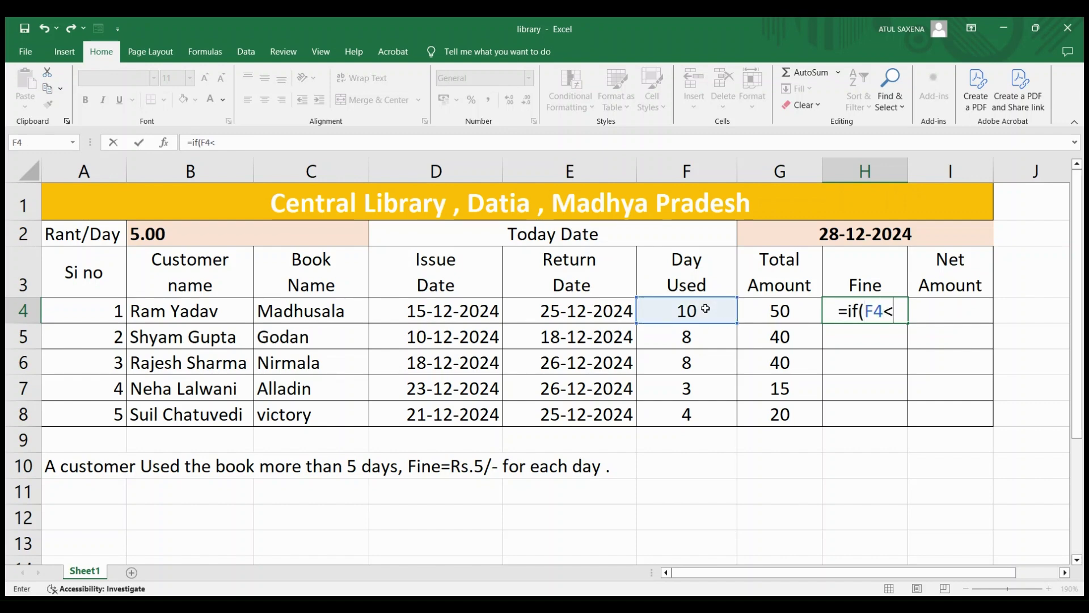
{"action": "type", "text": "=5"}
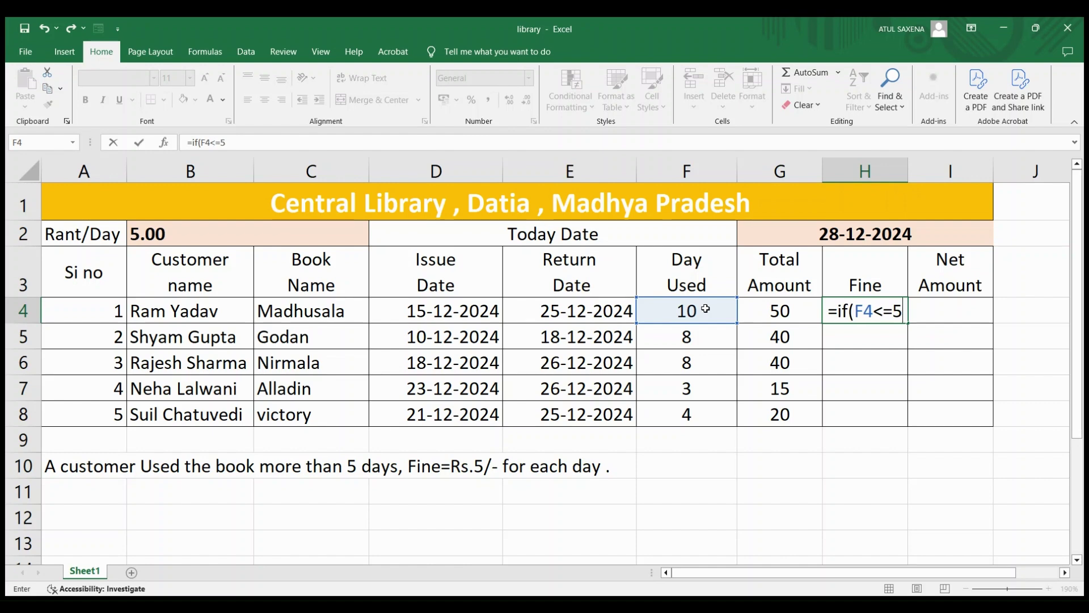
{"action": "type", "text": ","}
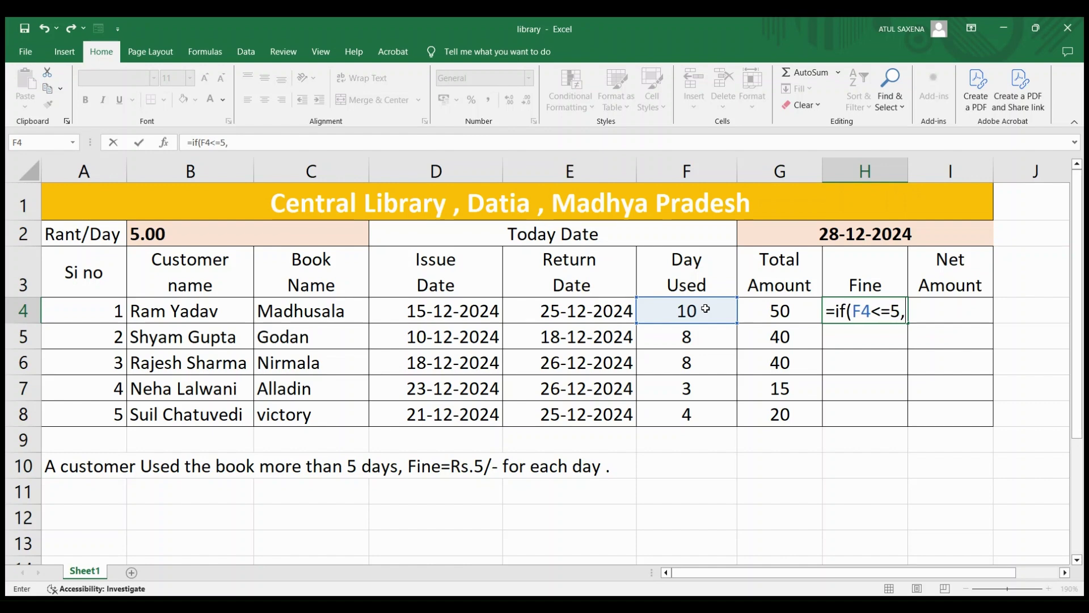
{"action": "type", "text": "\""}
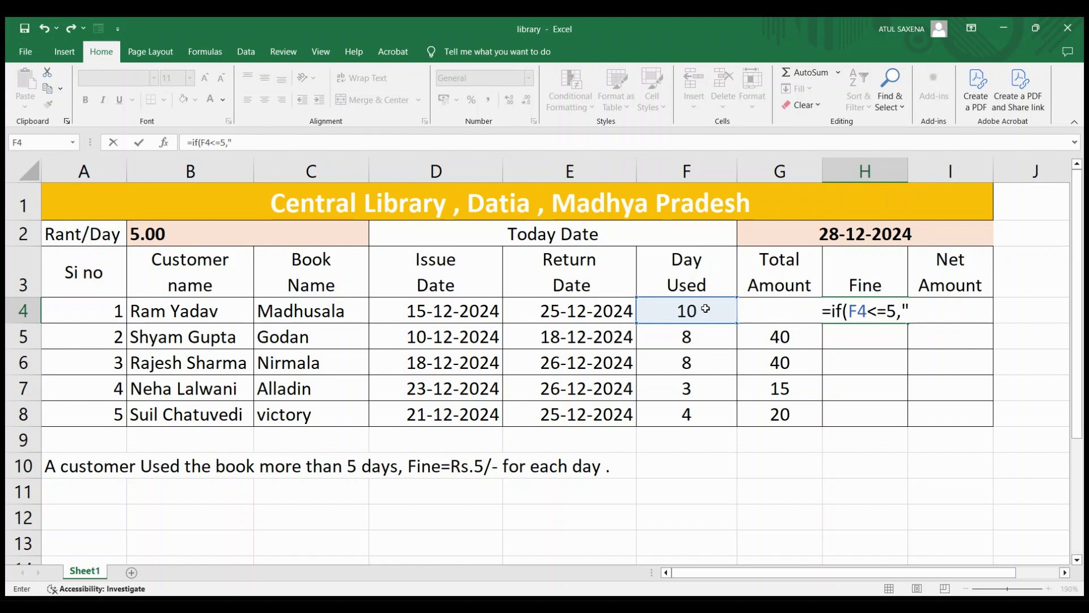
{"action": "type", "text": "0\""}
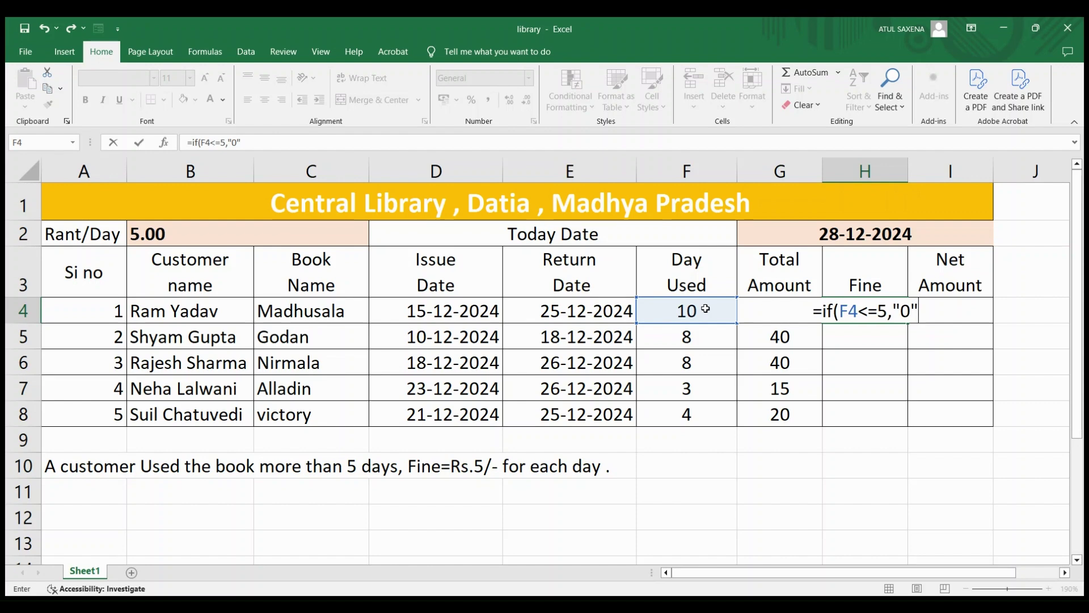
{"action": "type", "text": ",("}
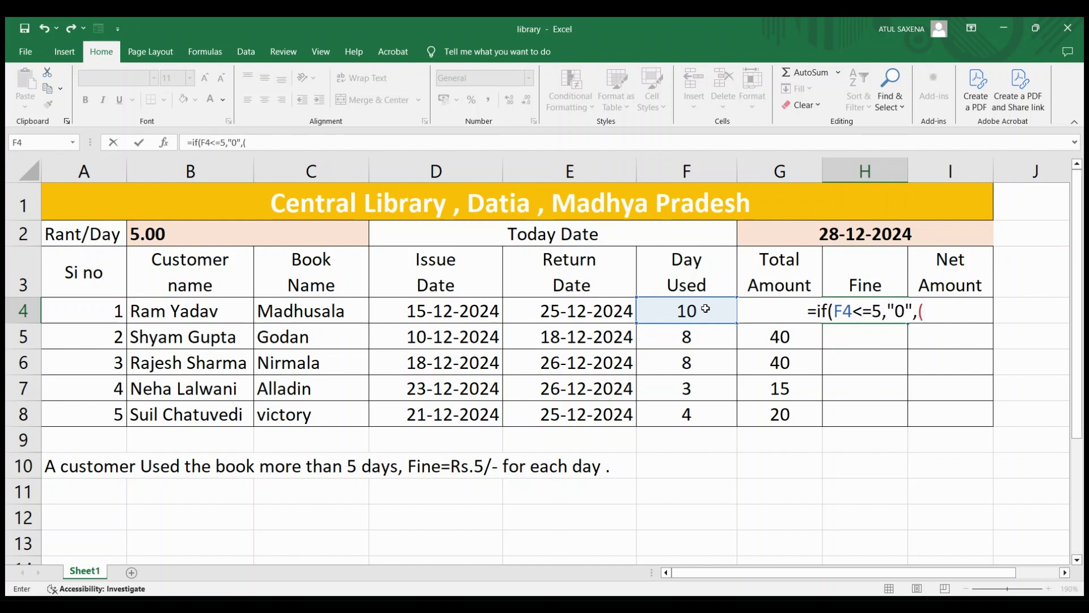
{"action": "left_click", "coordinate": [705, 308]}
{"action": "type", "text": "-"}
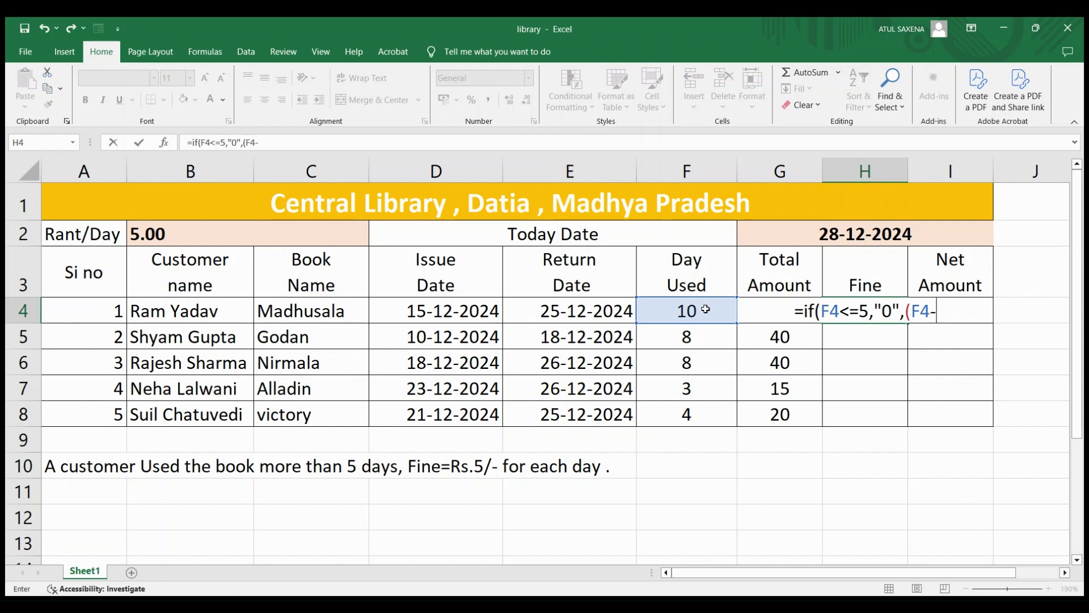
{"action": "type", "text": "5)*5"}
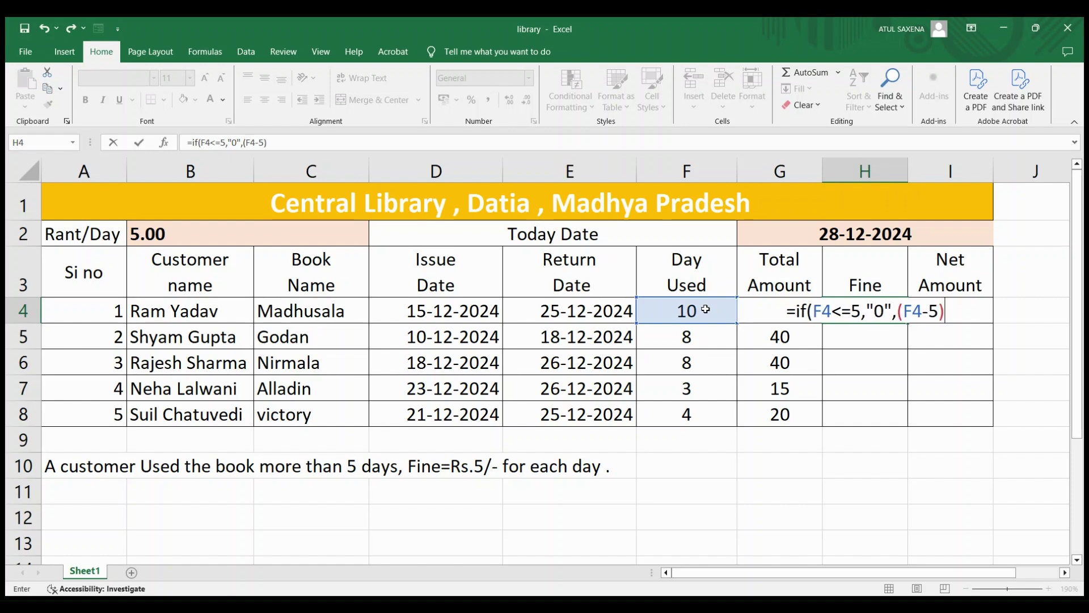
{"action": "type", "text": ")"}
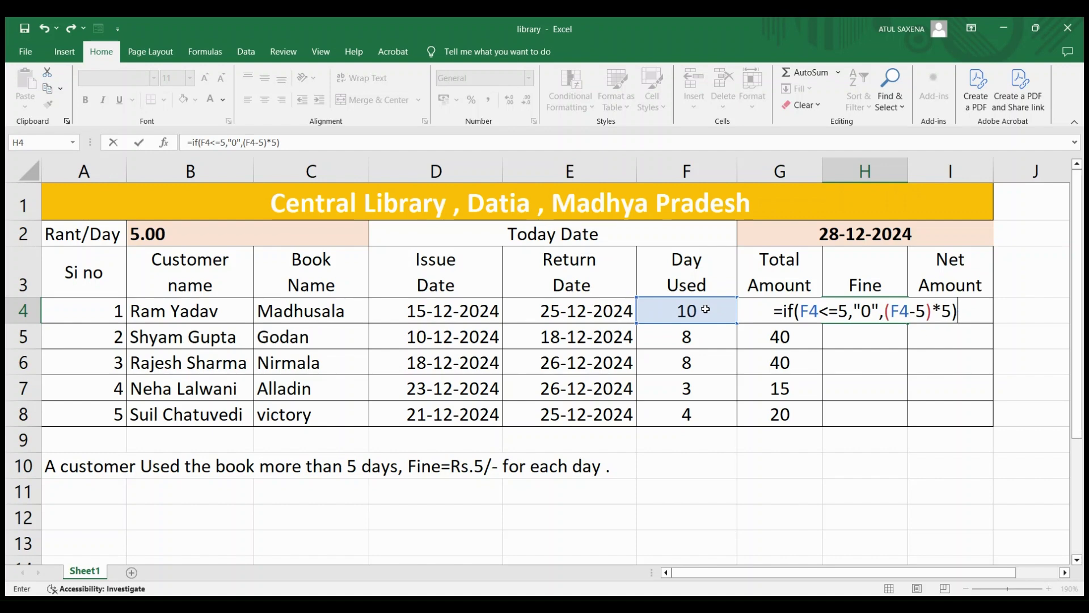
{"action": "key", "text": "Return"}
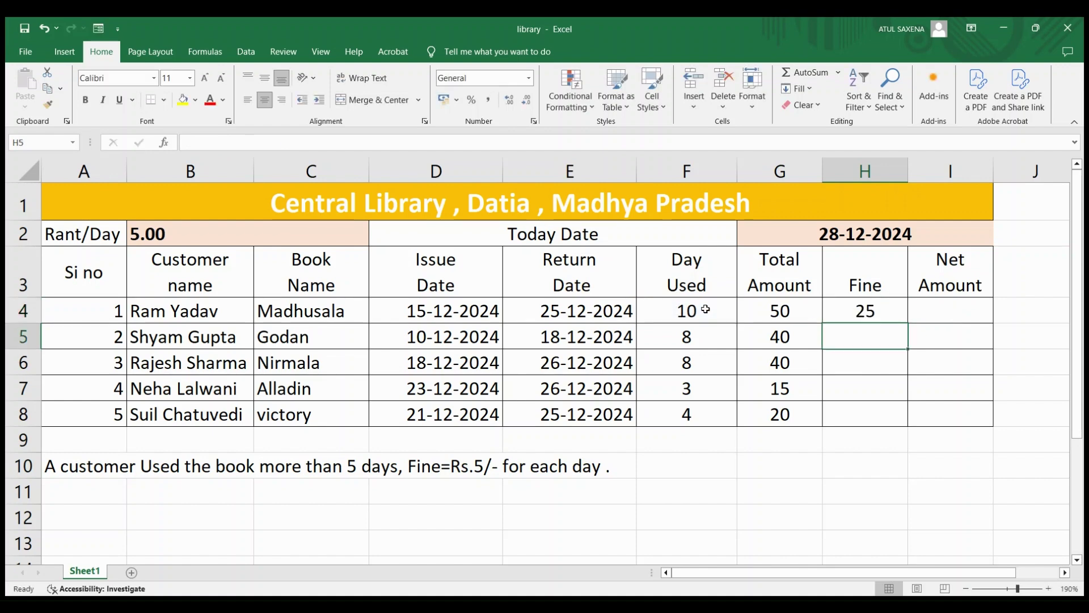
Step: Review the H4 Fine formula against the Day Used cell and fill it down from H4 to H8
{"action": "left_click", "coordinate": [831, 312]}
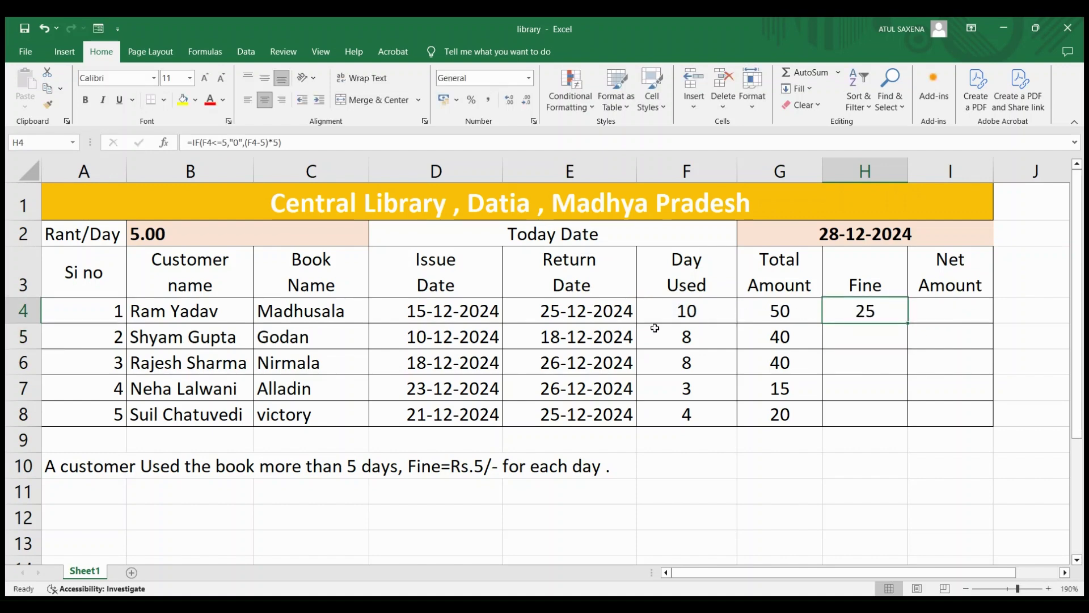
{"action": "left_click", "coordinate": [674, 314]}
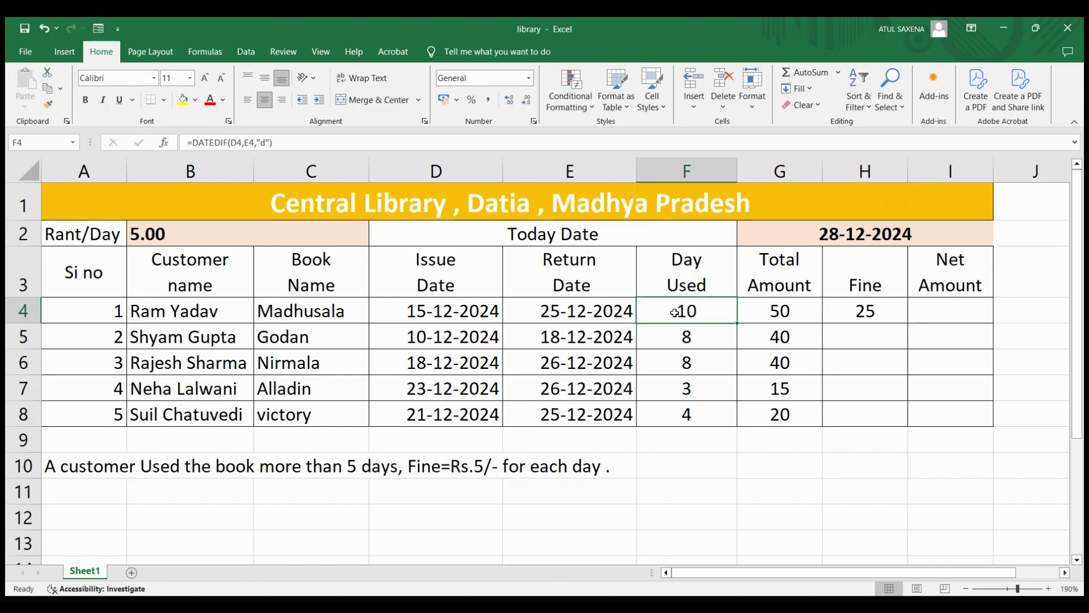
{"action": "left_click", "coordinate": [835, 309]}
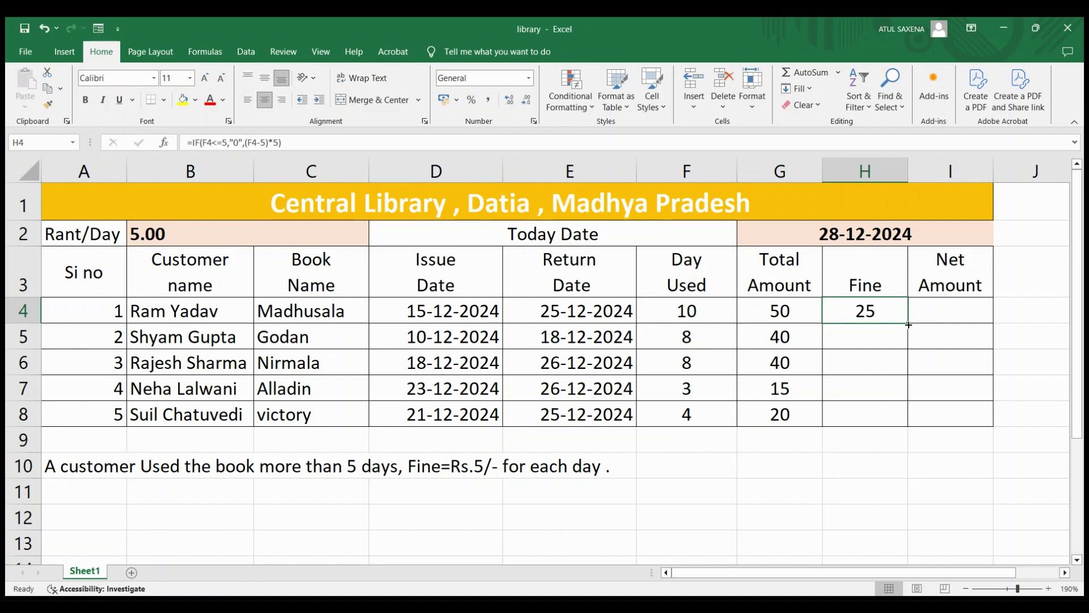
{"action": "left_click_drag", "start_coordinate": [908, 326], "coordinate": [897, 428]}
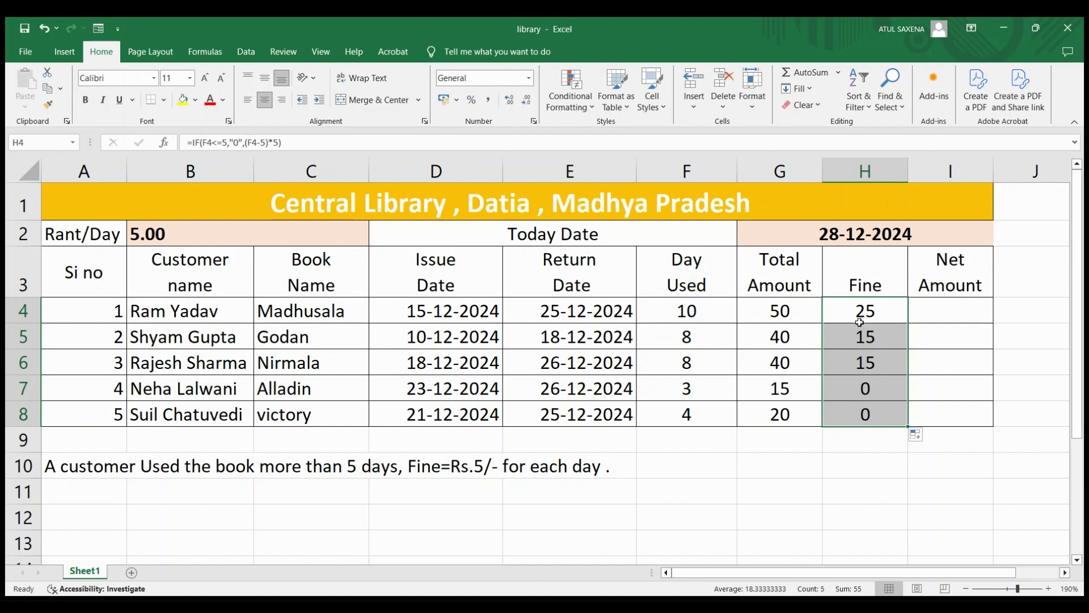
Step: Calculate the Net Amount in I4 as =G4+H4 and fill the formula down to I8
{"action": "left_click", "coordinate": [957, 306]}
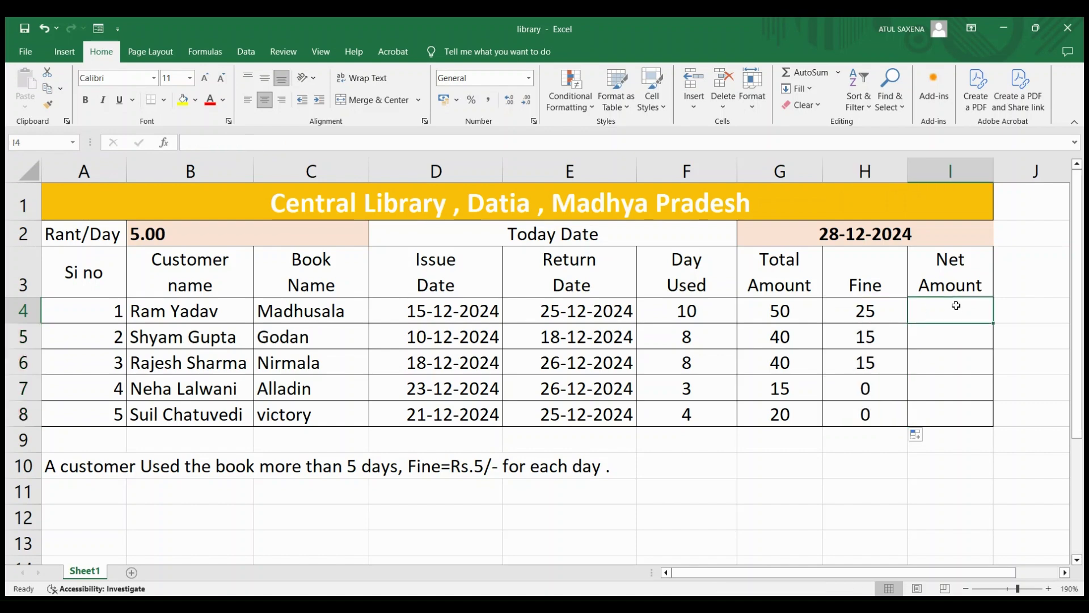
{"action": "type", "text": "="}
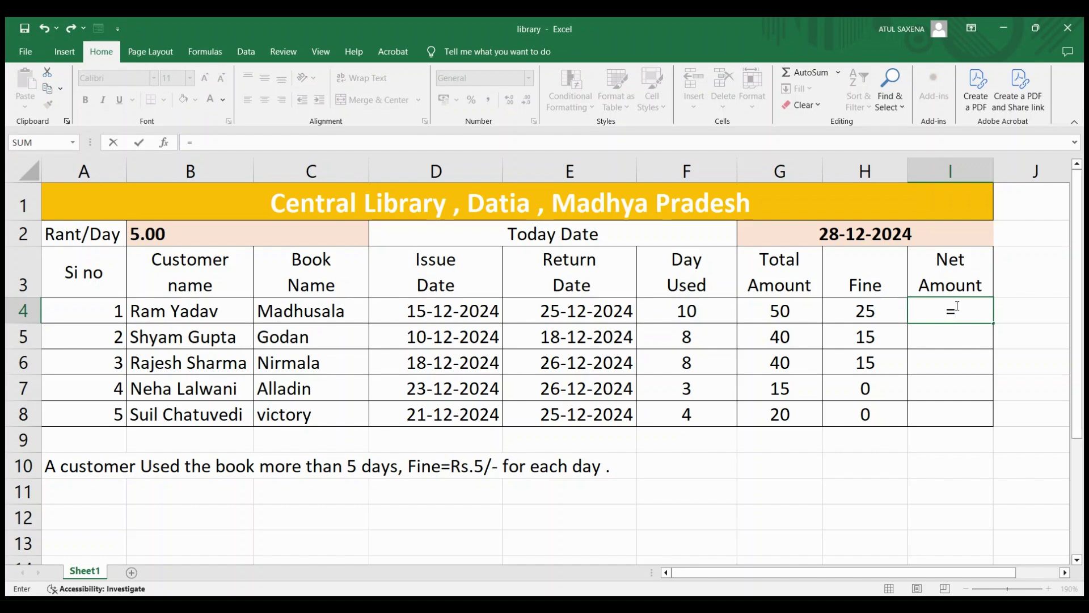
{"action": "left_click", "coordinate": [779, 316]}
{"action": "type", "text": "+"}
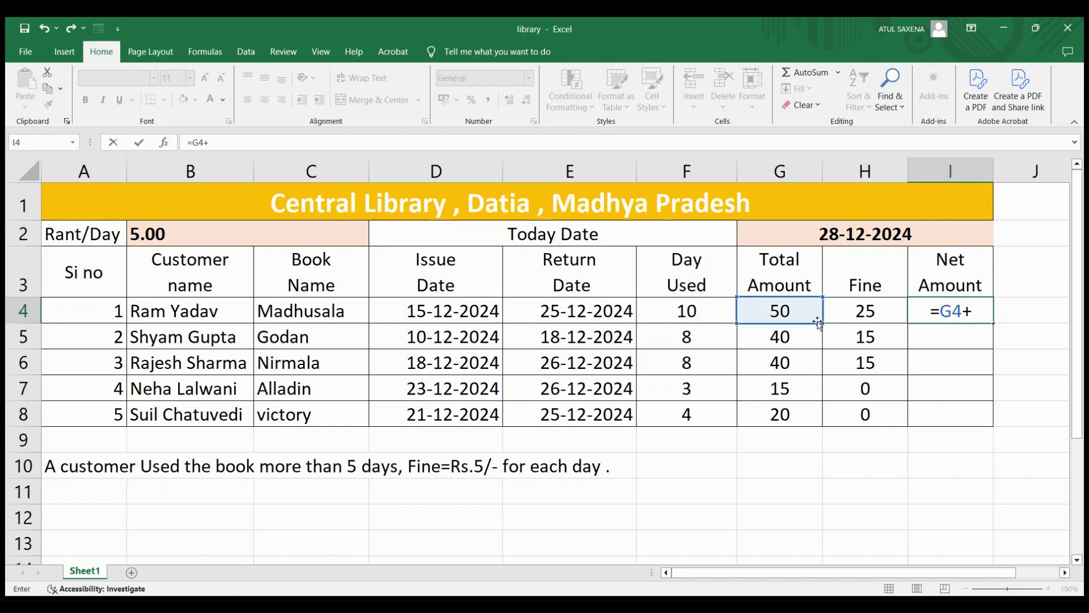
{"action": "left_click", "coordinate": [863, 303]}
{"action": "key", "text": "Return"}
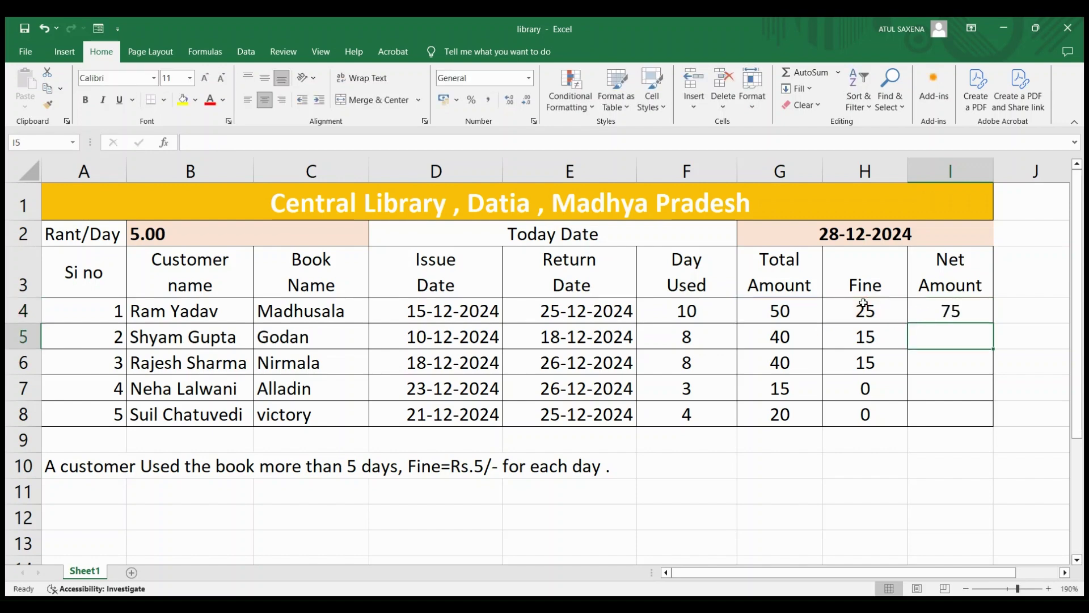
{"action": "left_click", "coordinate": [951, 316]}
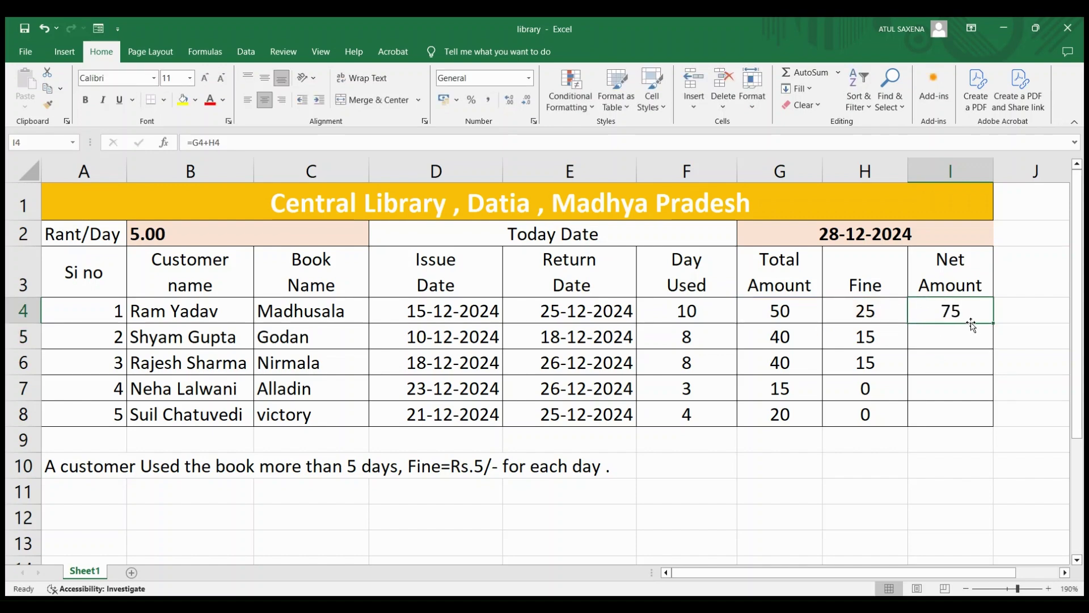
{"action": "left_click_drag", "start_coordinate": [992, 324], "coordinate": [980, 417]}
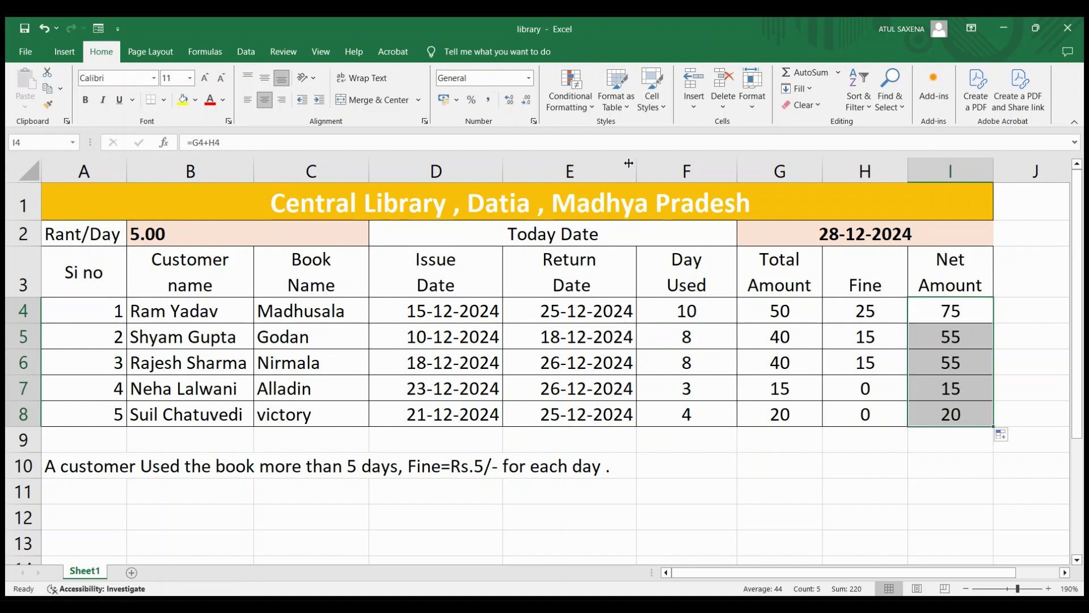
Step: Enter =TODAY() in the merged Today Date cell G2
{"action": "left_click", "coordinate": [842, 235]}
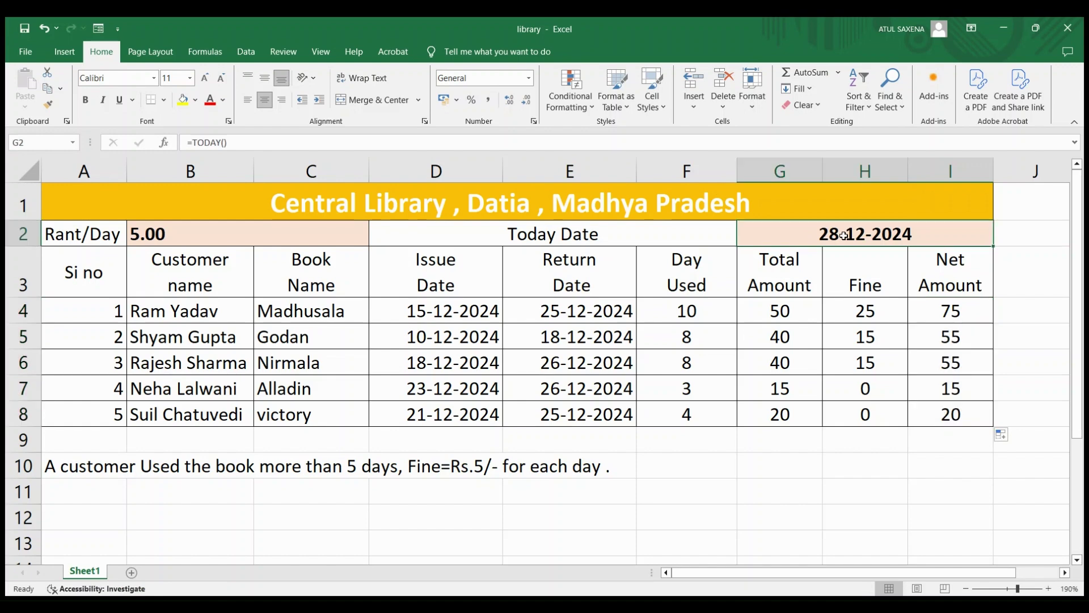
{"action": "type", "text": "=t"}
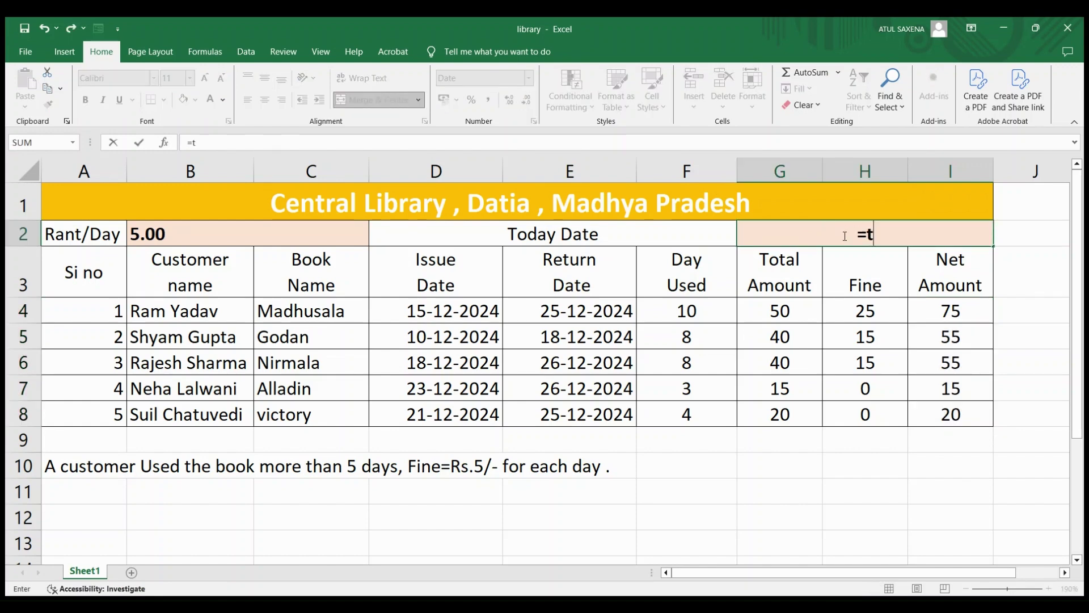
{"action": "type", "text": "oday()"}
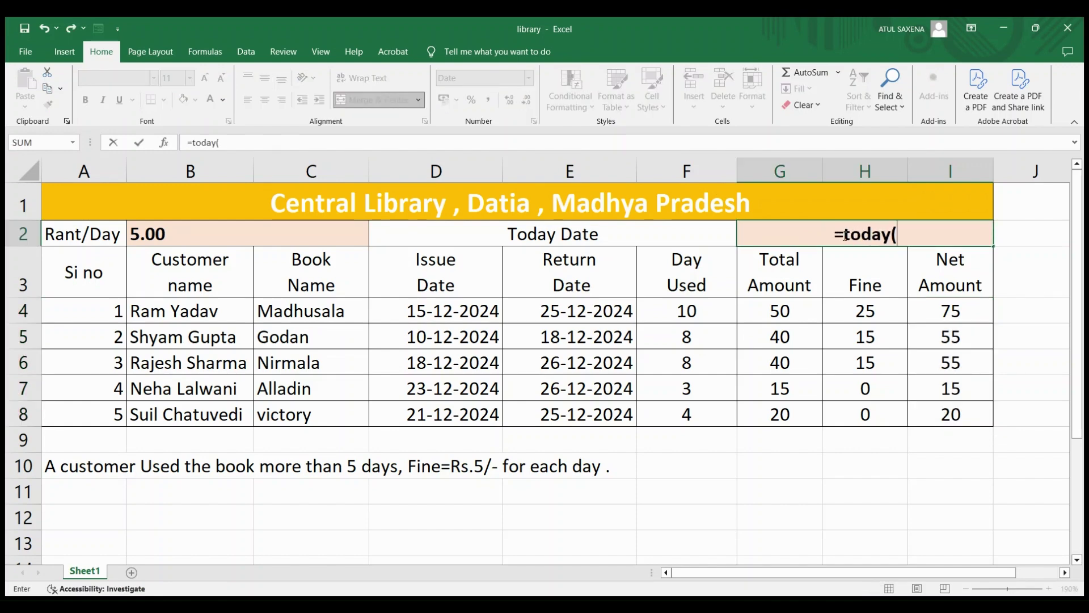
{"action": "key", "text": "Return"}
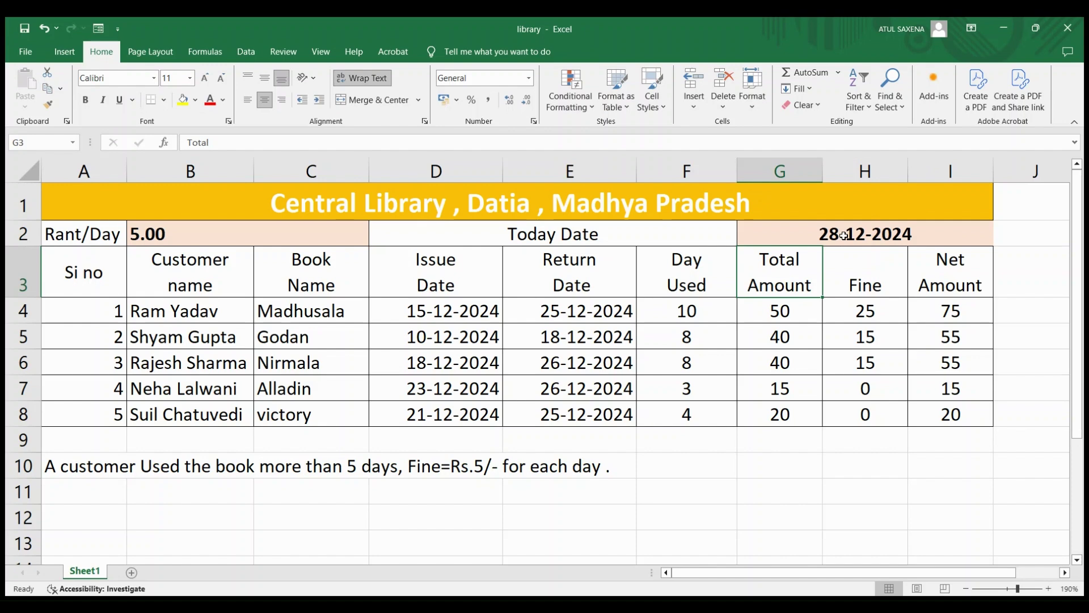